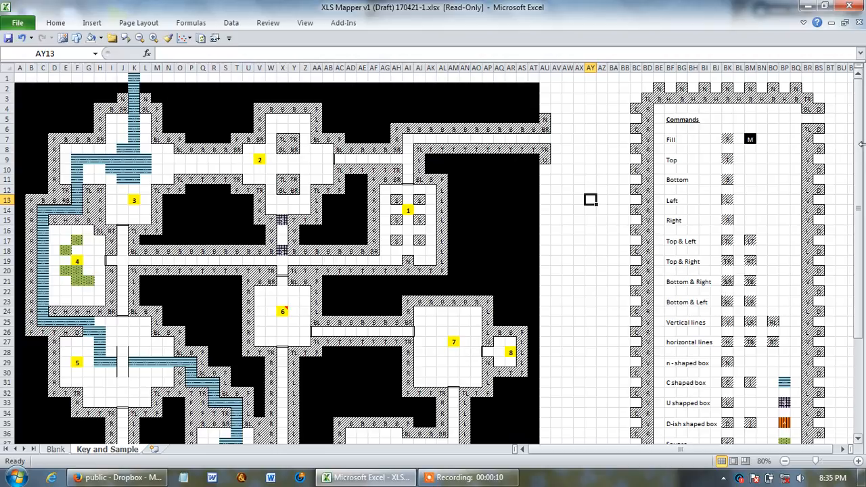
drag(859, 138, 859, 142)
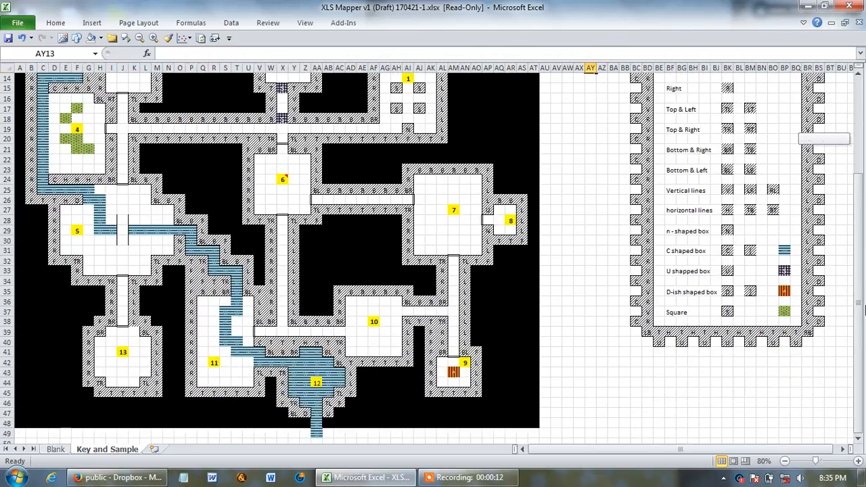
drag(861, 234, 862, 154)
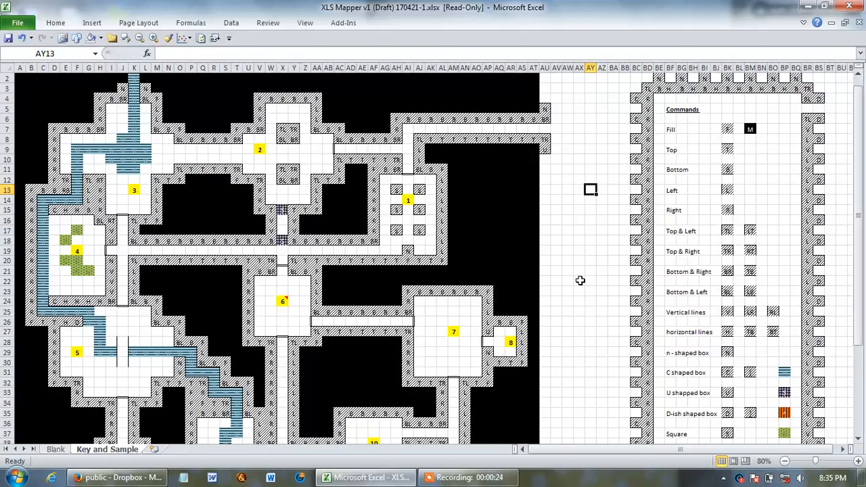
click(576, 250)
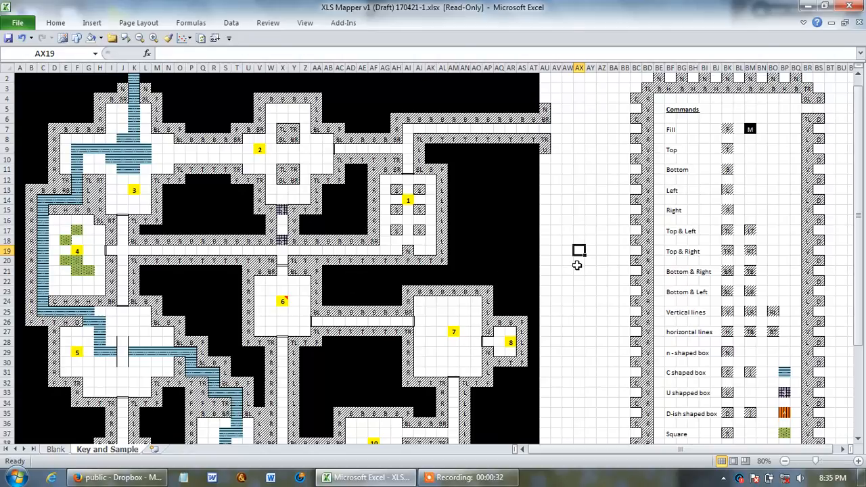
Enter the map codes w in AX15, m in AX19 and f in AX25 beside the sample dungeon map
click(579, 210)
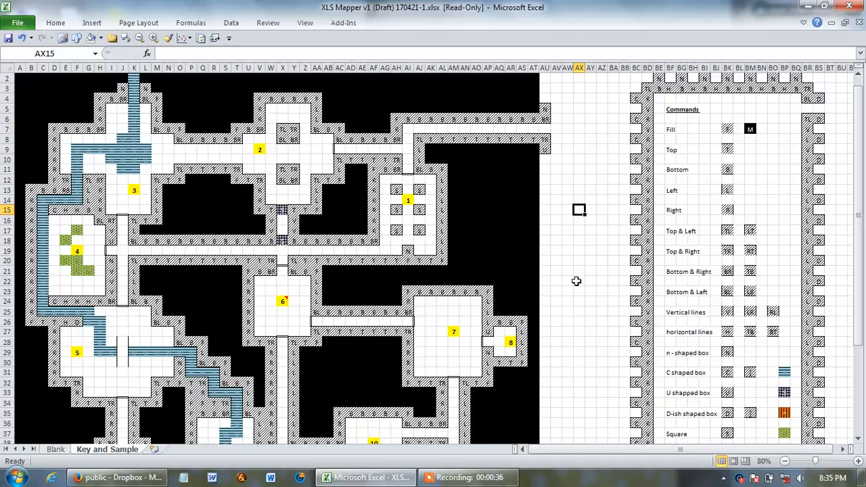
text(w)
key(Return)
key(Down)
key(Down)
key(Down)
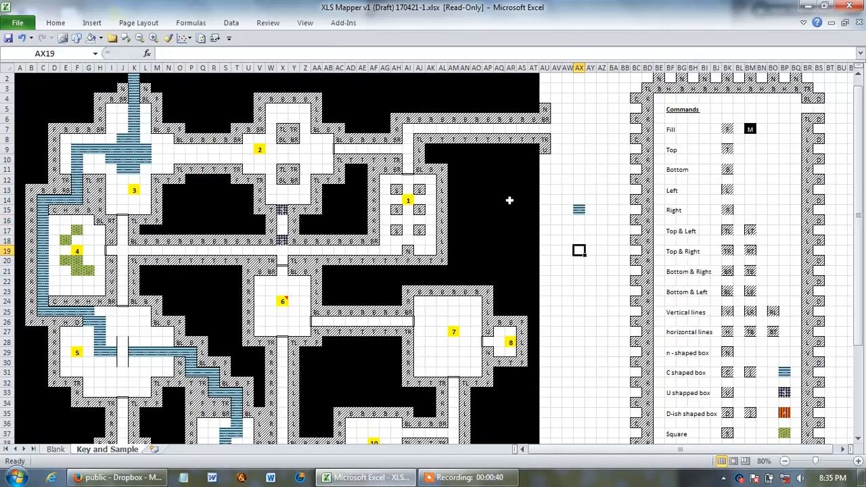
text(m)
key(Return)
click(580, 312)
text(f)
key(Return)
click(594, 354)
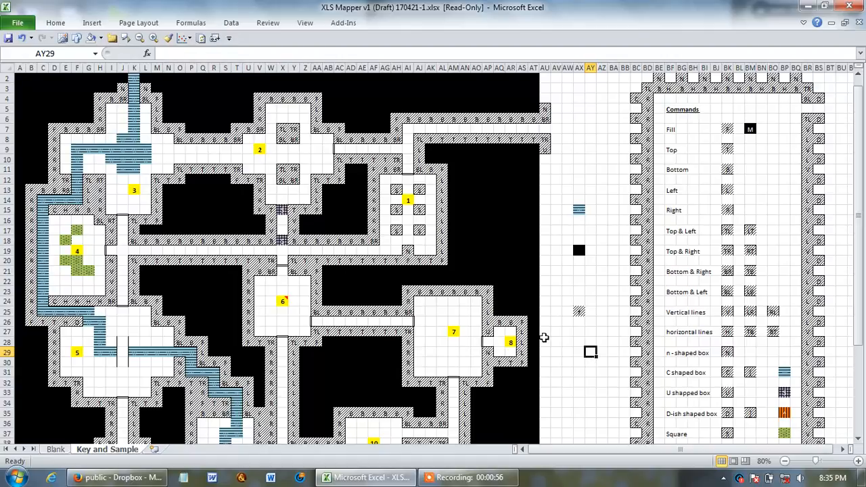
Switch to the Blank sheet and enter the solid fill code m in cell A1
click(56, 449)
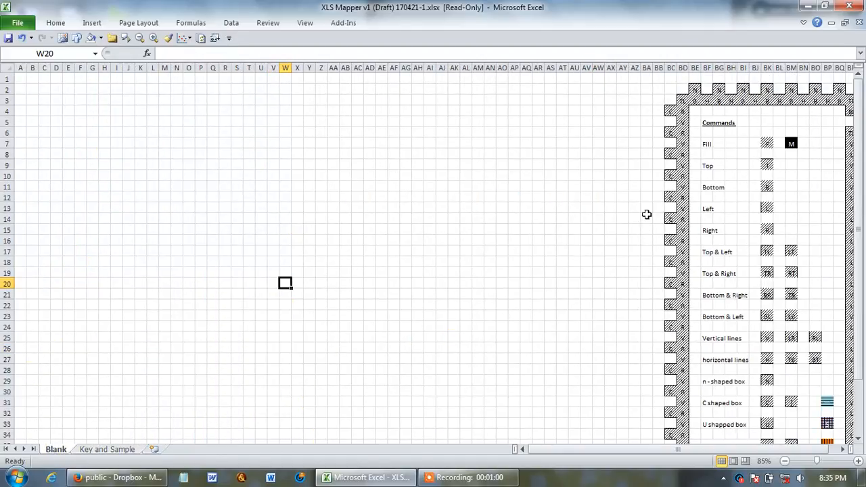
mouse_move(862, 160)
mouse_down()
mouse_move(854, 318)
mouse_move(859, 153)
mouse_up()
click(233, 241)
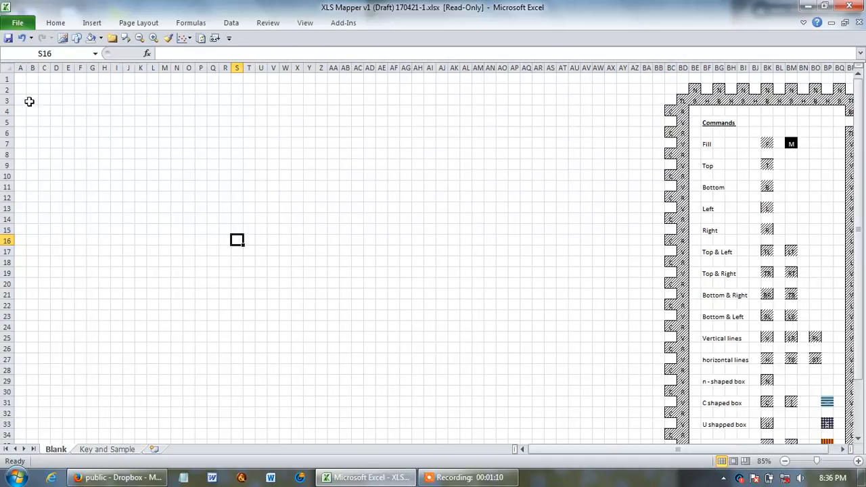
click(21, 80)
text(m)
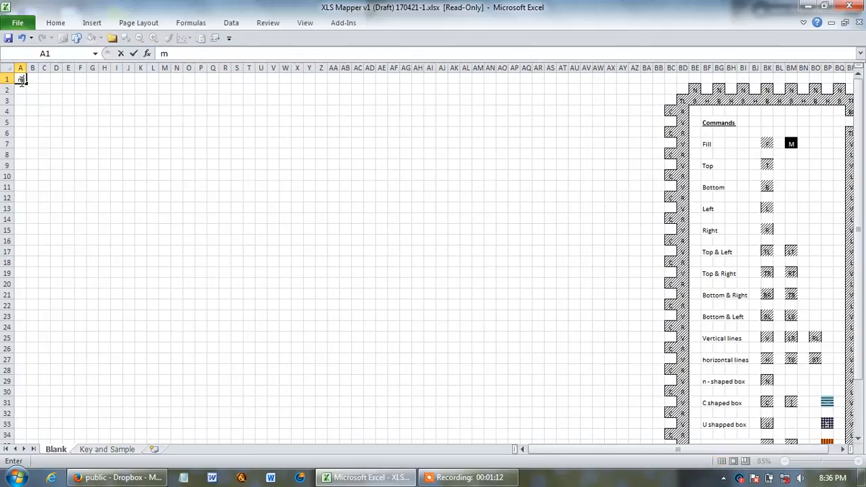
key(Return)
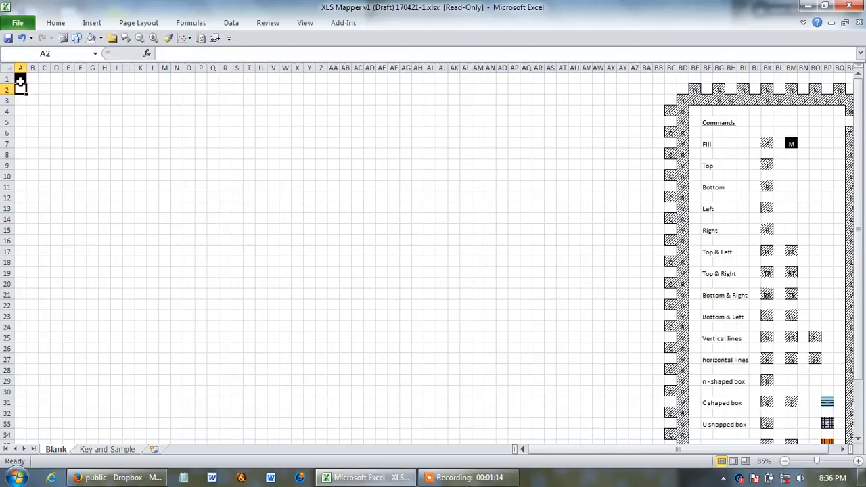
click(80, 176)
Fill the m code from A1 down to row 33 and across to column AZ as a solid black block
click(20, 79)
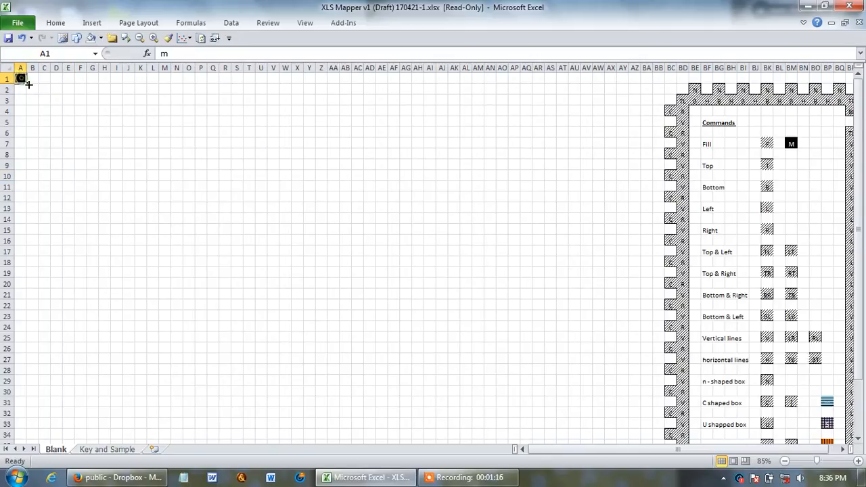
drag(25, 82, 39, 430)
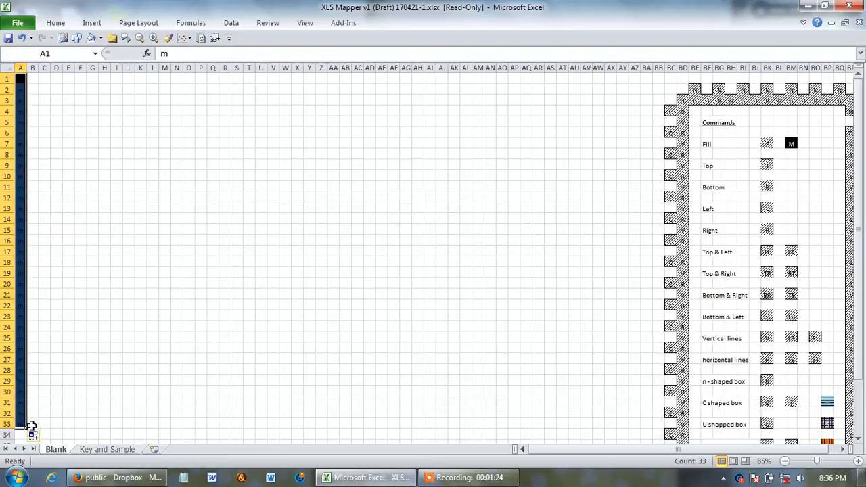
drag(27, 430, 638, 423)
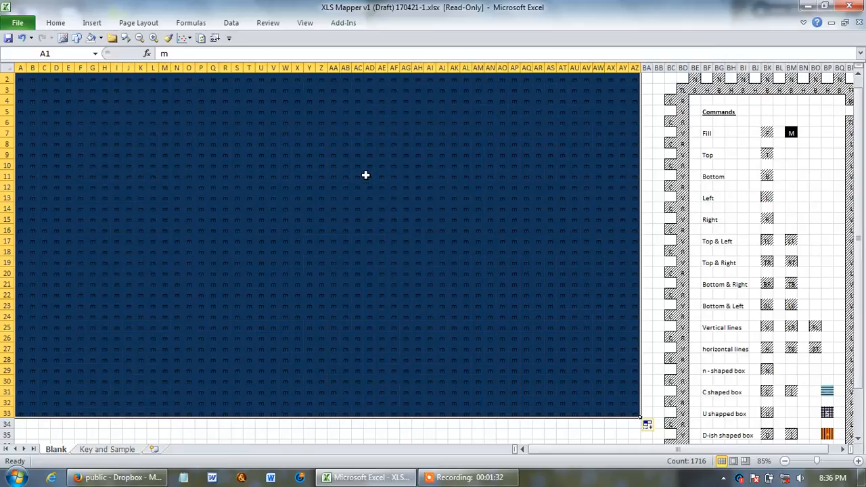
click(365, 175)
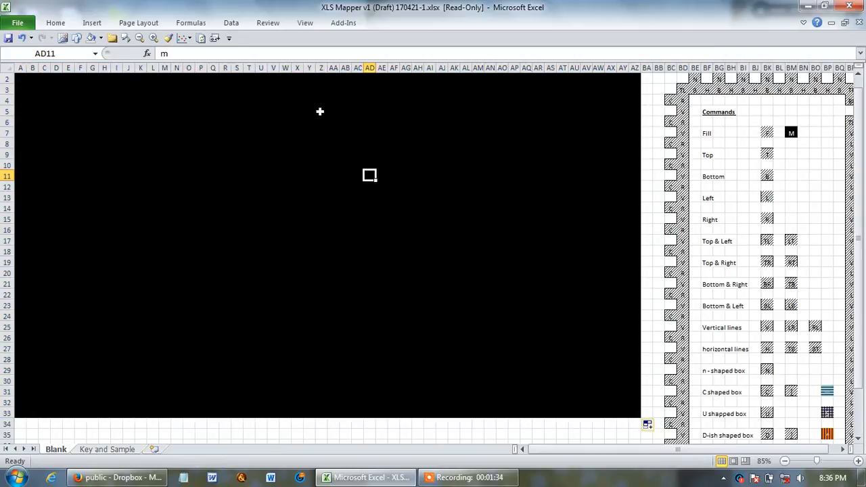
Clear corridors along X2:X20 and row 13 from column N, plus rooms AL11:AQ17, M10:Q17 and U19:AA24, out of the black block
drag(298, 77, 299, 270)
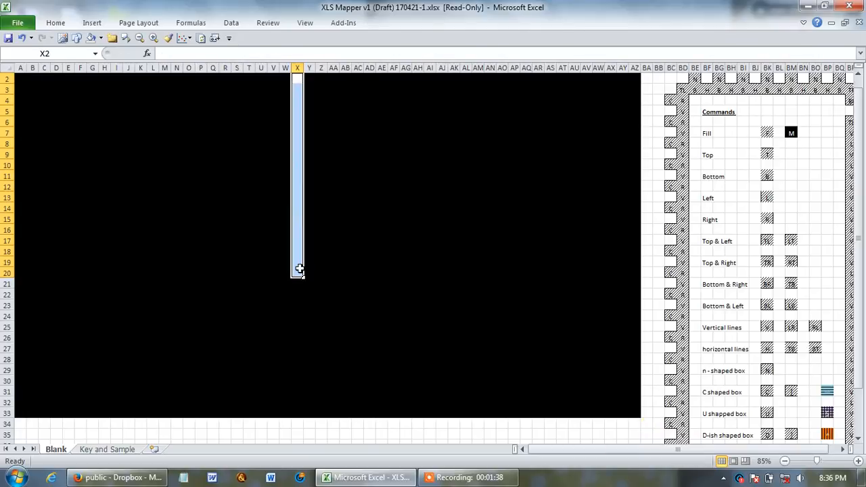
drag(177, 198, 530, 246)
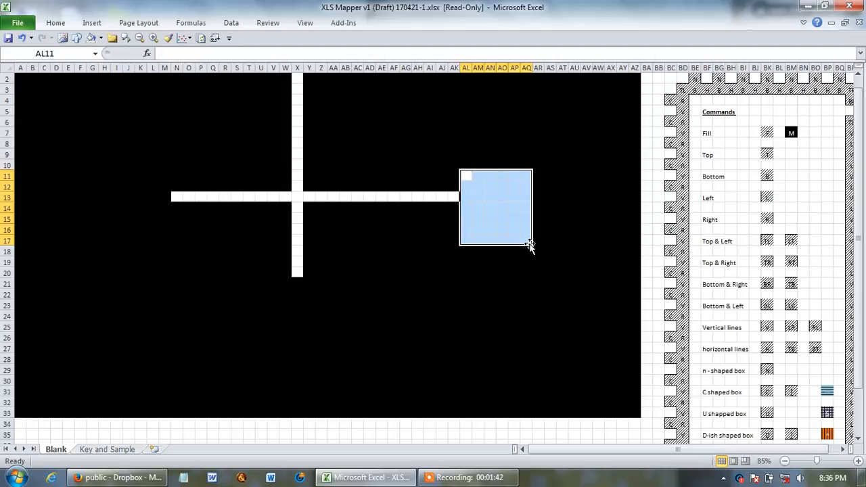
drag(159, 162, 210, 245)
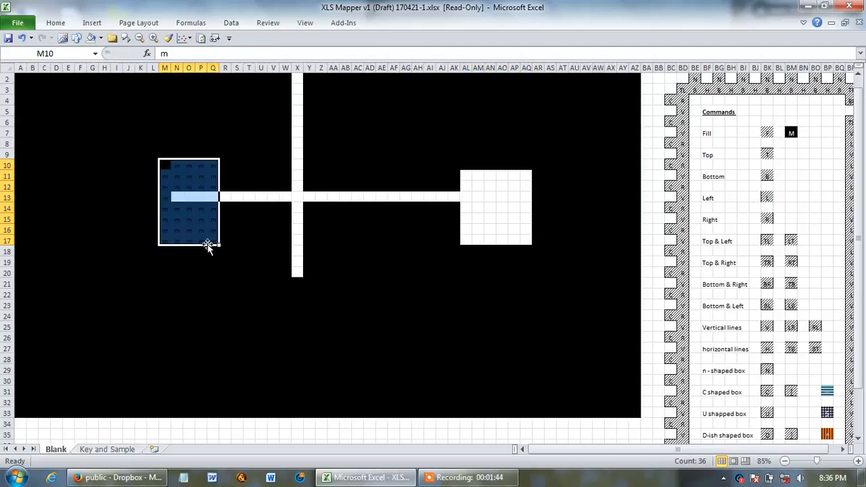
drag(262, 263, 332, 313)
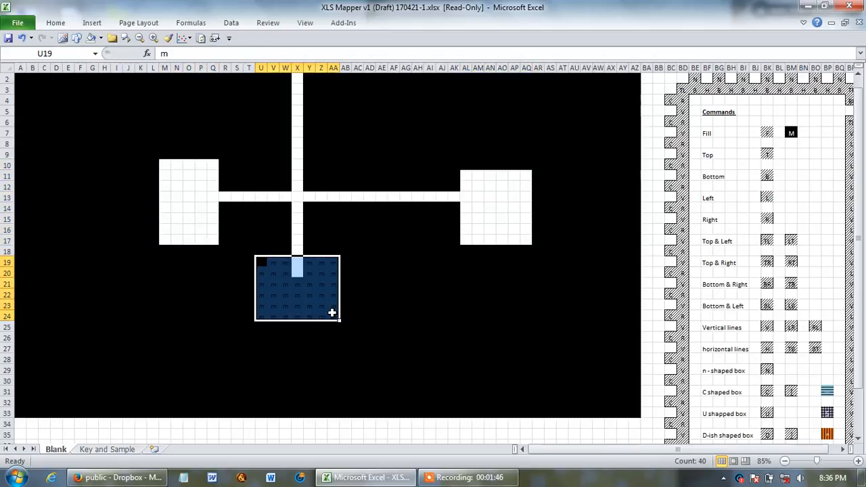
Mark the lower middle room by filling X21 yellow and entering the room number 4
click(134, 451)
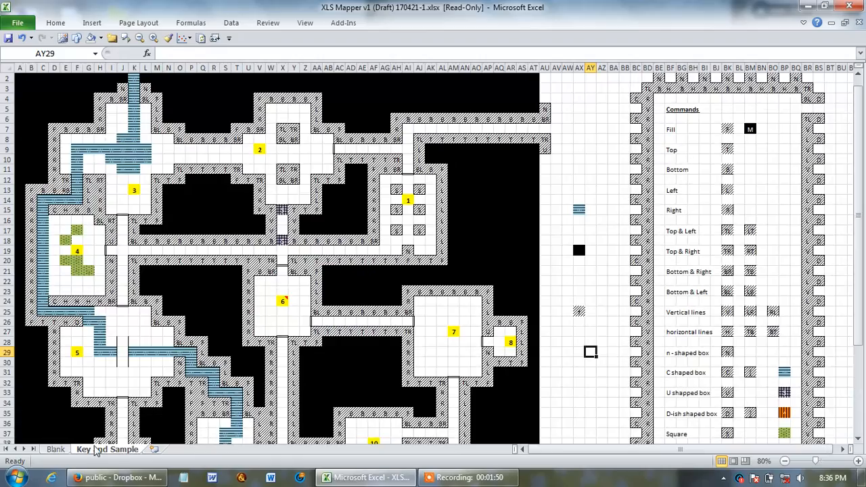
click(57, 450)
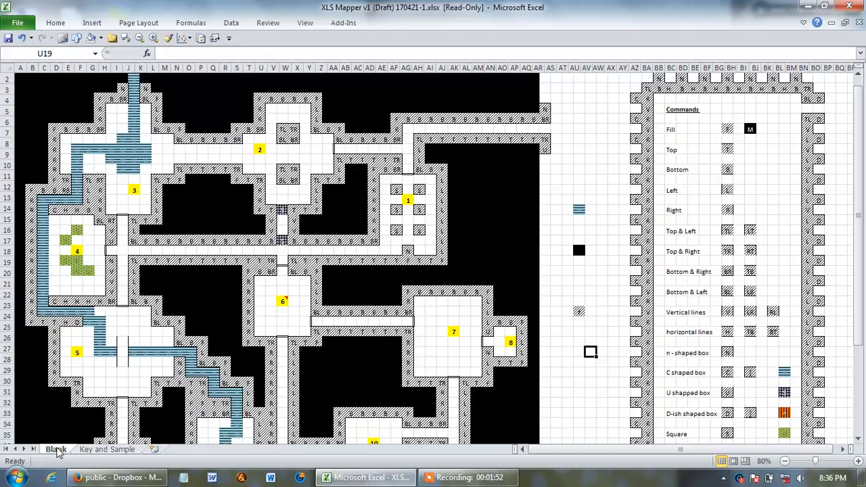
click(237, 370)
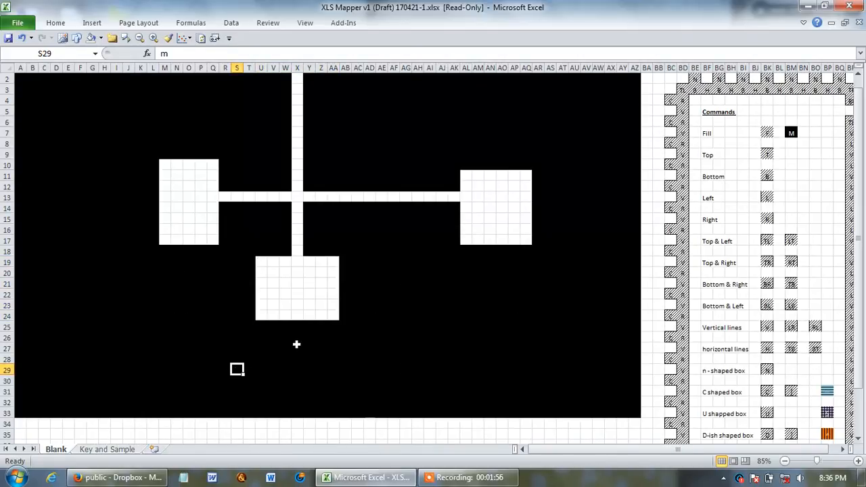
click(296, 284)
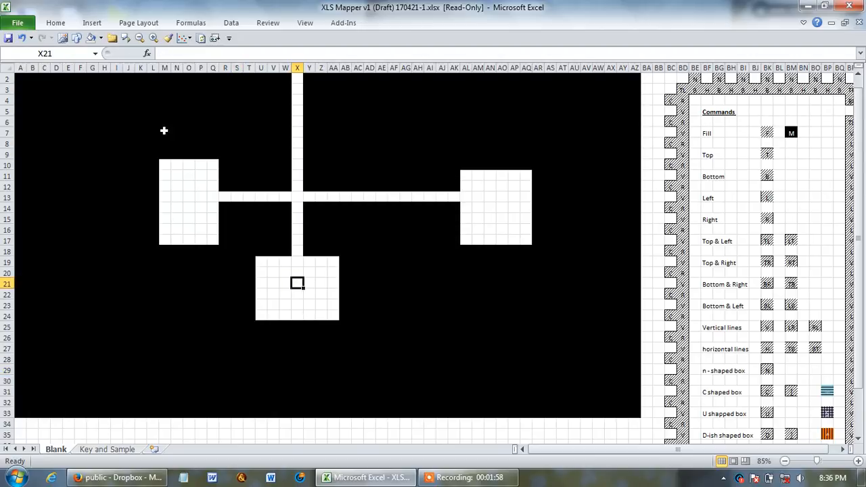
click(101, 38)
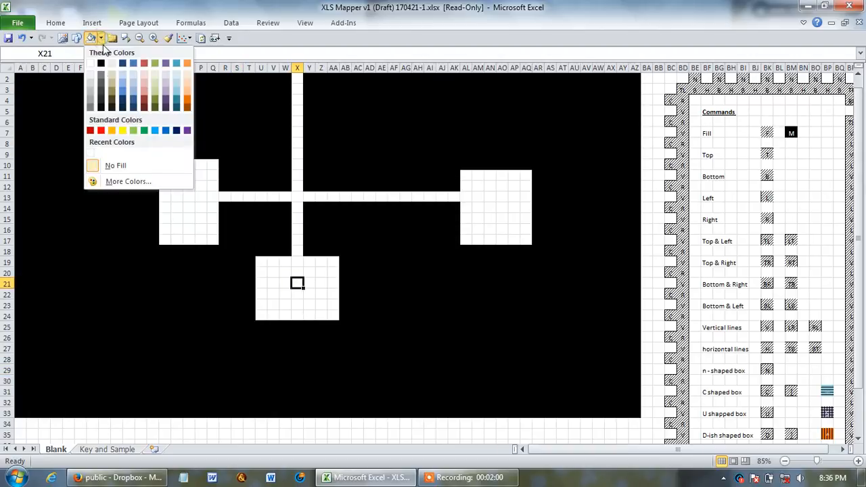
click(122, 129)
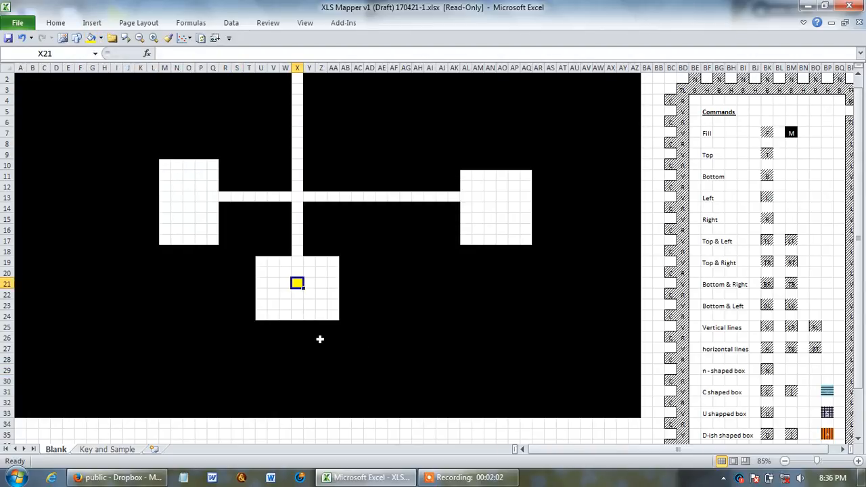
text(4)
key(Return)
click(318, 379)
Add a comment to X21 replacing the author name with "Gobins in here" and "Stats", and enlarge the comment box down to about row 31
click(299, 282)
right_click(297, 283)
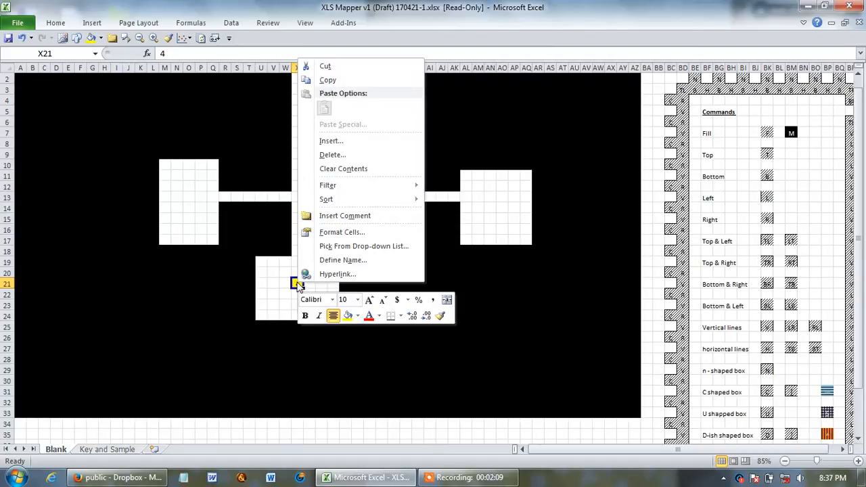
click(337, 215)
drag(327, 281, 311, 276)
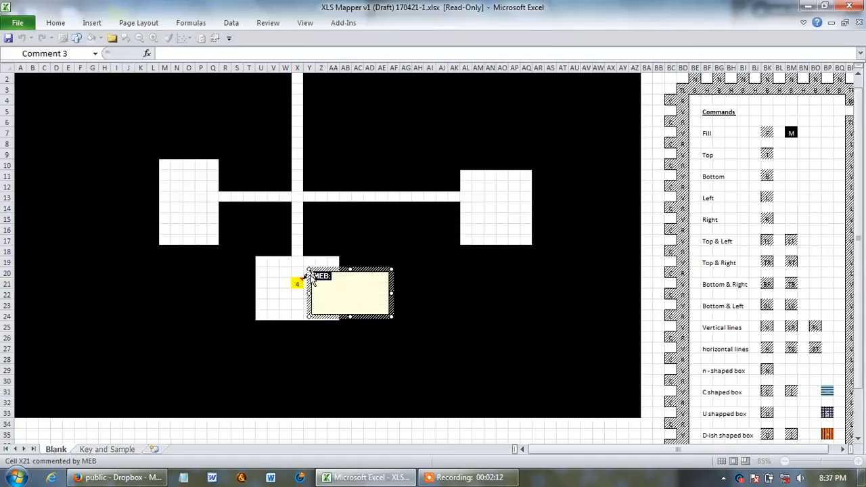
text(Gobins in here)
key(Return)
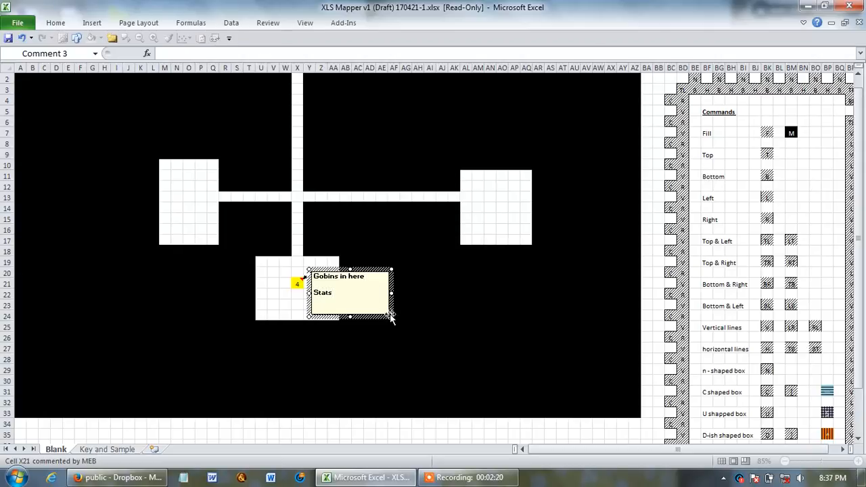
drag(390, 317, 435, 396)
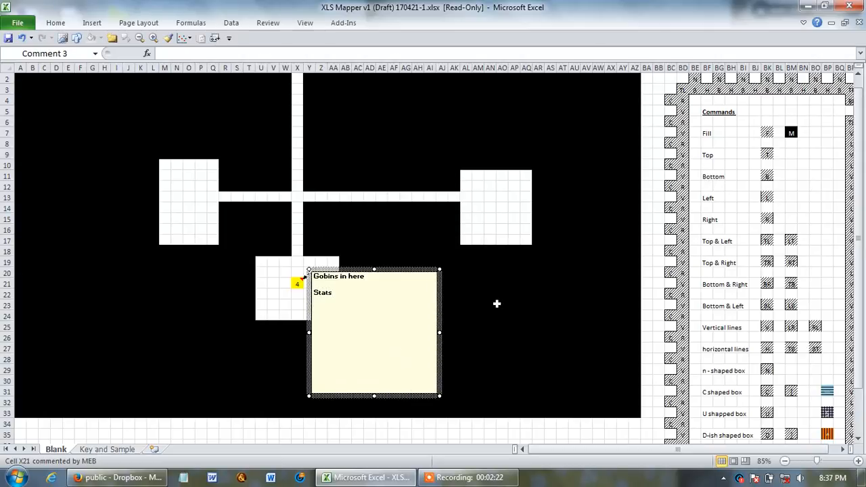
click(514, 316)
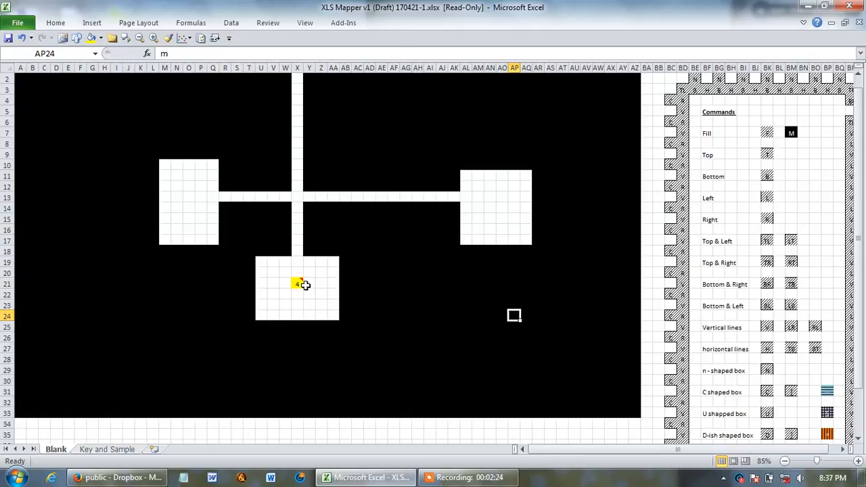
mouse_move(297, 283)
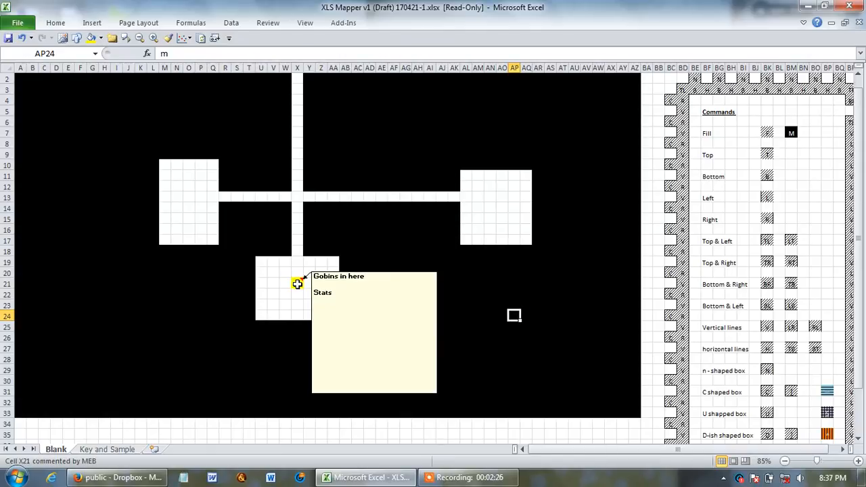
click(443, 339)
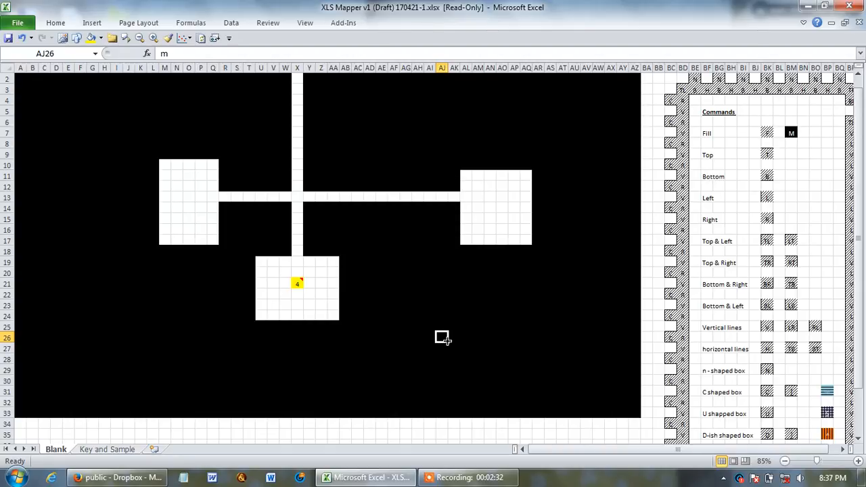
Create a pool of water inside the left room by entering w in each cell of N12:O14
click(177, 186)
text(w)
key(Right)
text(w)
key(Down)
text(w)
key(Left)
text(w)
key(Down)
text(w)
key(Right)
text(w)
key(Return)
click(189, 293)
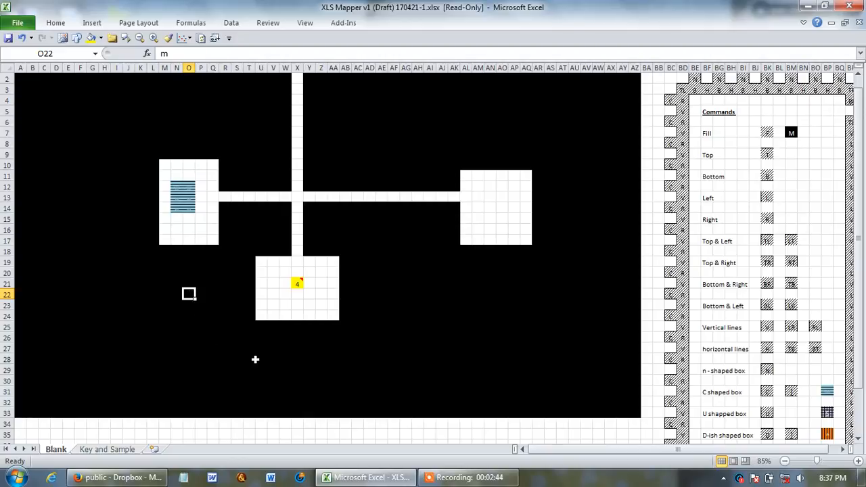
Clear a side corridor at AF10:AF12 and a small room at AE8:AG10 above the right-hand corridor
drag(397, 170, 395, 190)
key(Delete)
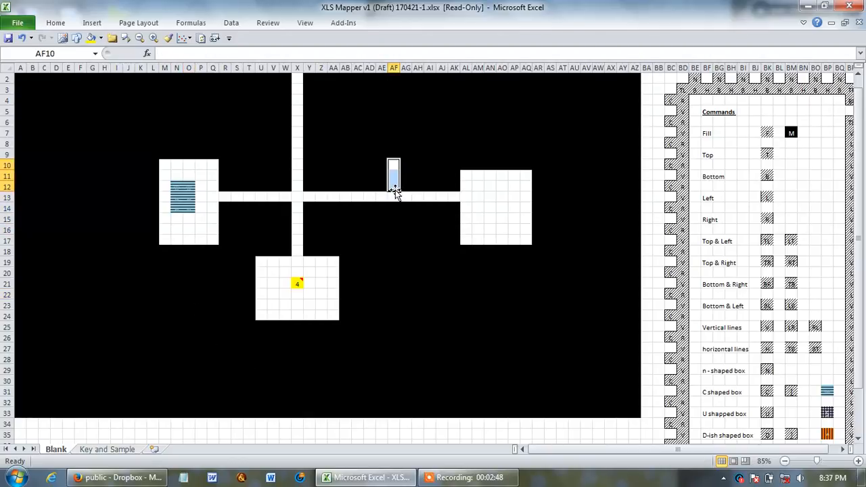
drag(373, 151, 408, 166)
click(394, 155)
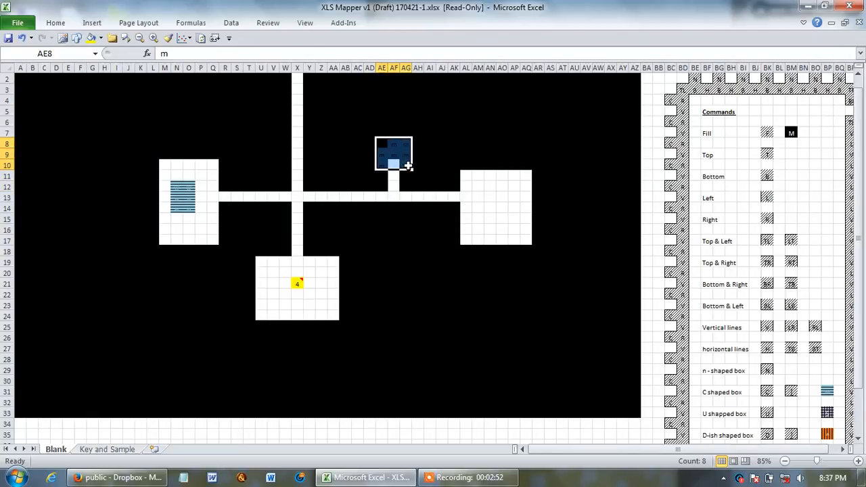
key(Delete)
click(418, 229)
click(380, 131)
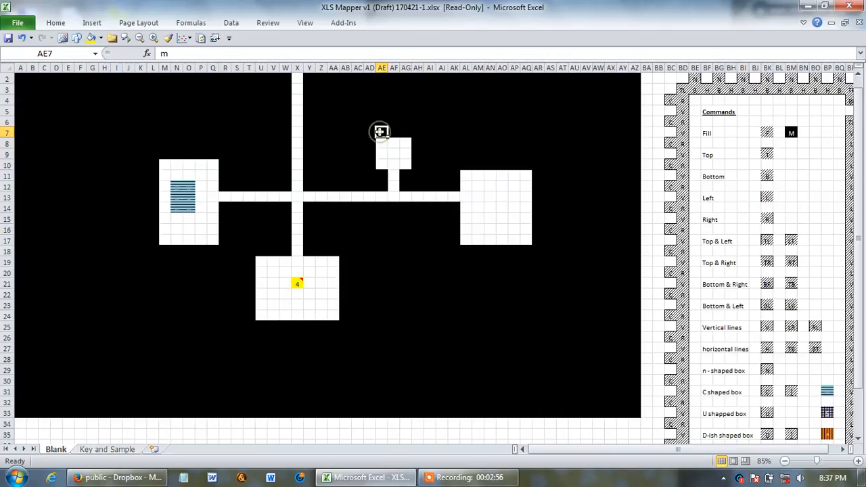
Hatch the wall above the small room by entering b in AE7:AG7 and the fill code f in AH7
text(b)
key(Right)
text(b)
key(Right)
text(b)
key(Right)
text(b)
key(Return)
Line the small room's right side by entering the left-edge code l in AH8:AH10
text(r)
key(Return)
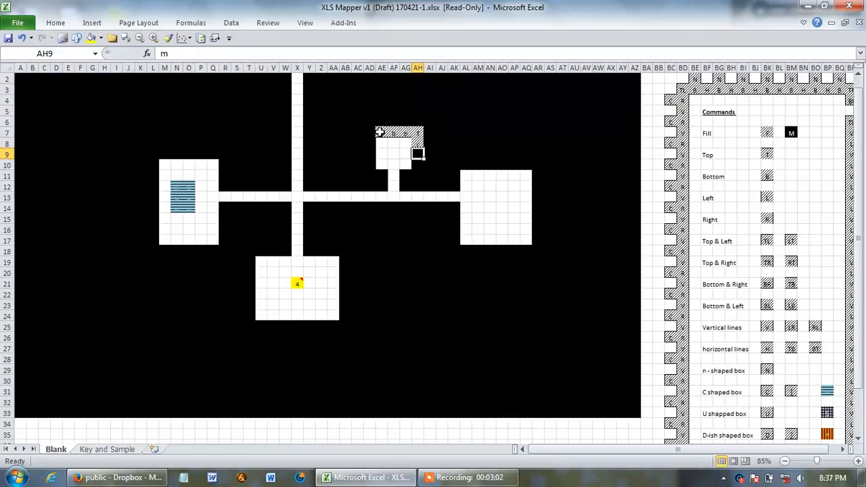
key(Up)
text(l)
key(Return)
text(l)
key(Return)
text(l)
key(Return)
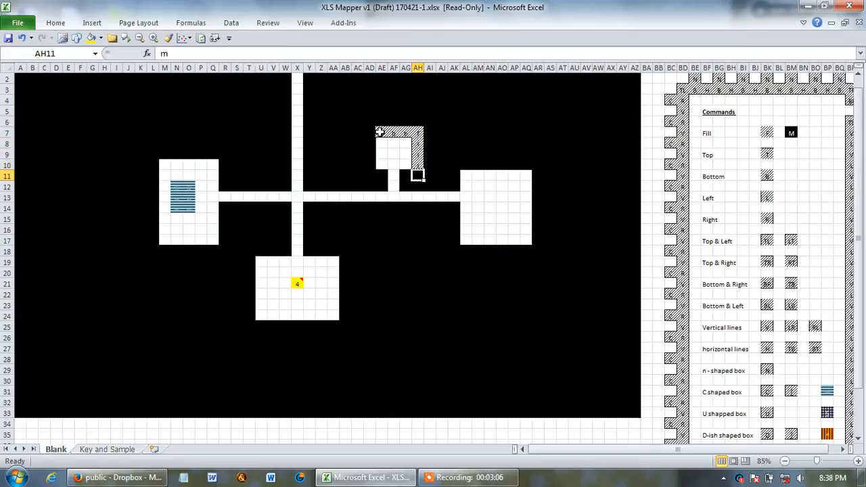
Hatch the wall right of the side corridor with a code in AH11, tl in AG11 and l in AG12
text(l)
key(Left)
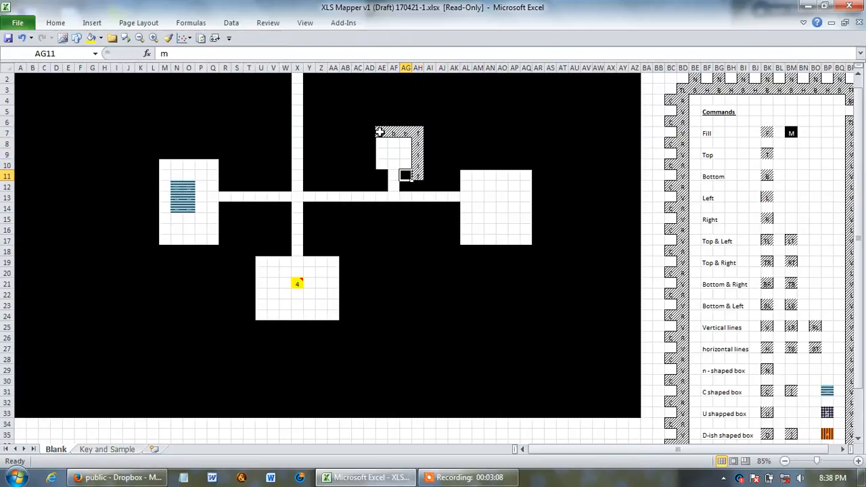
text(t)
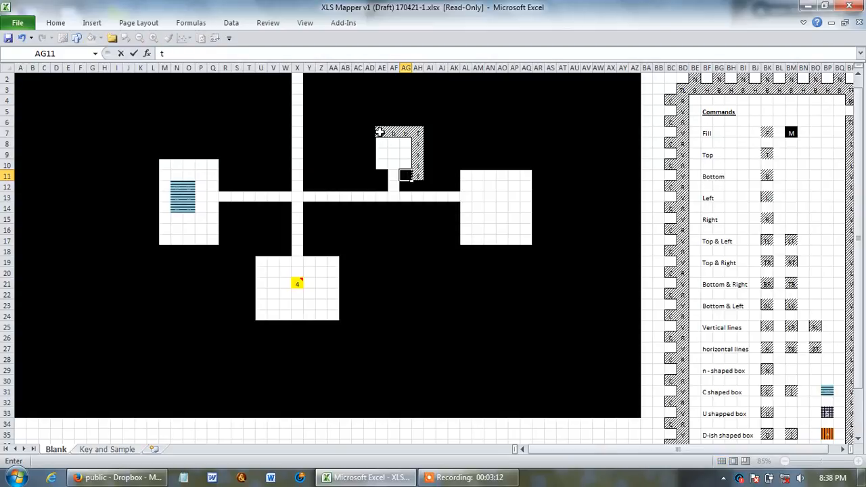
text(l)
key(Return)
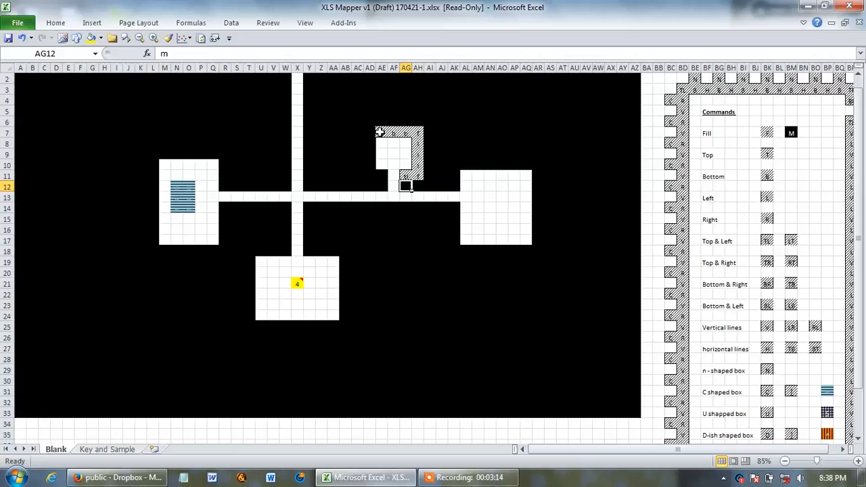
text(l)
Hatch the wall left of the side corridor by entering wall codes in AE12 and AE11
key(Down)
key(Left)
key(Left)
key(Up)
text(l)
key(Up)
text(l)
key(Up)
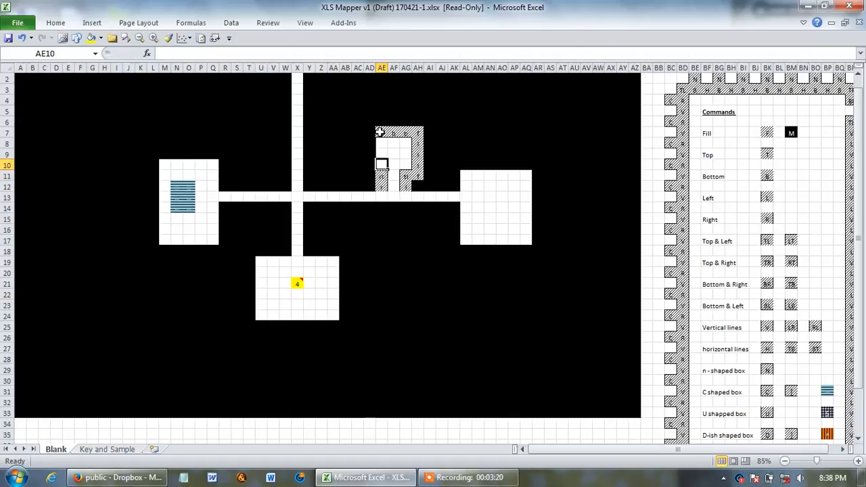
Line the small room's left side by entering f in AD11, r in AD8:AD10 and f in AD7
key(Left)
key(Down)
text(f)
key(Up)
text(l)
key(Up)
text(l)
key(Up)
text(l)
key(Up)
text(l)
key(Return)
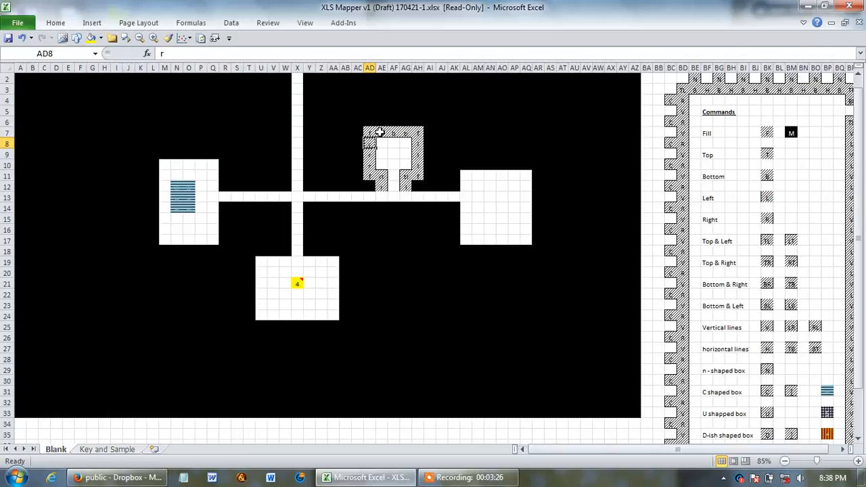
Enter the bottom-edge code b in AH12 and AD12 along the main corridor
click(416, 293)
click(418, 187)
key(Return)
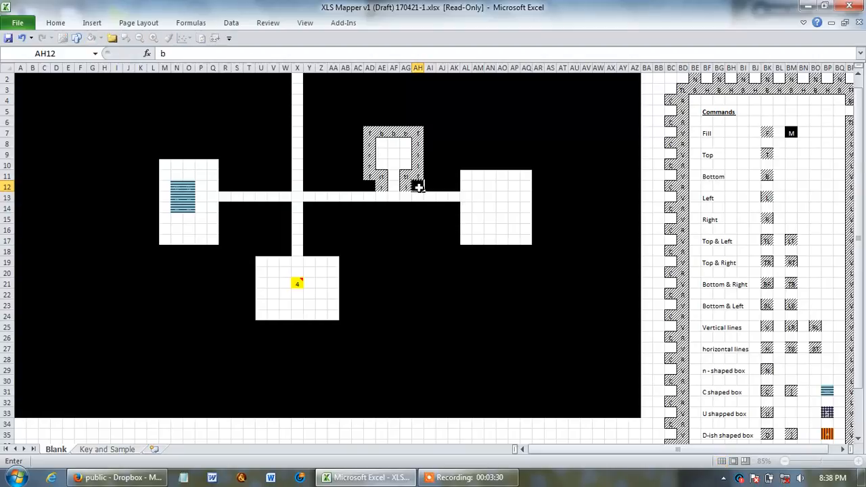
right_click(370, 185)
click(370, 185)
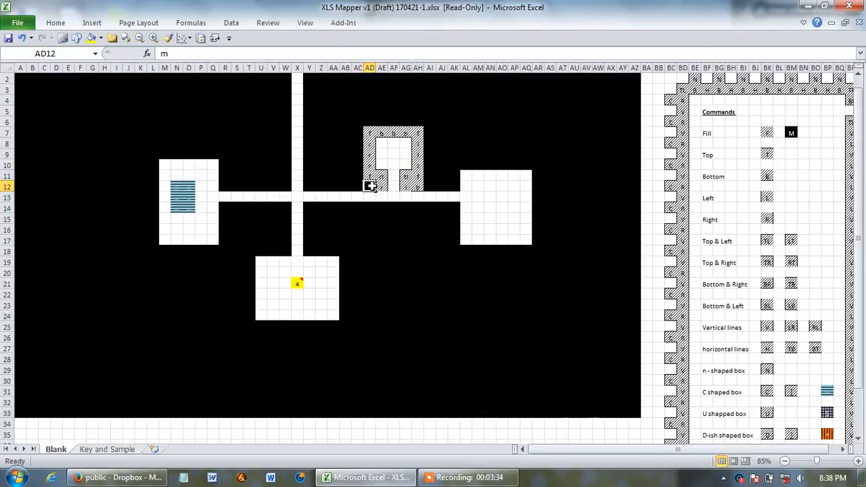
click(405, 293)
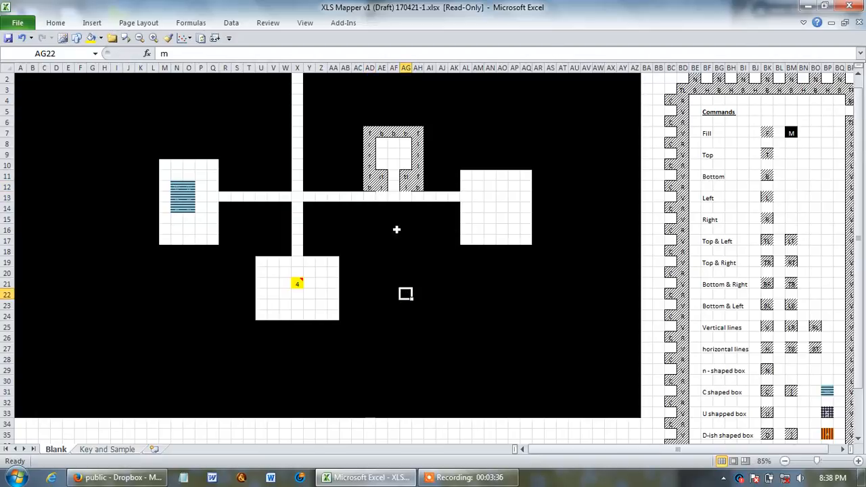
Correct the wall code in AE12 so that the cell has a bottom edge along the main corridor
click(382, 186)
text(b)
click(394, 249)
click(382, 185)
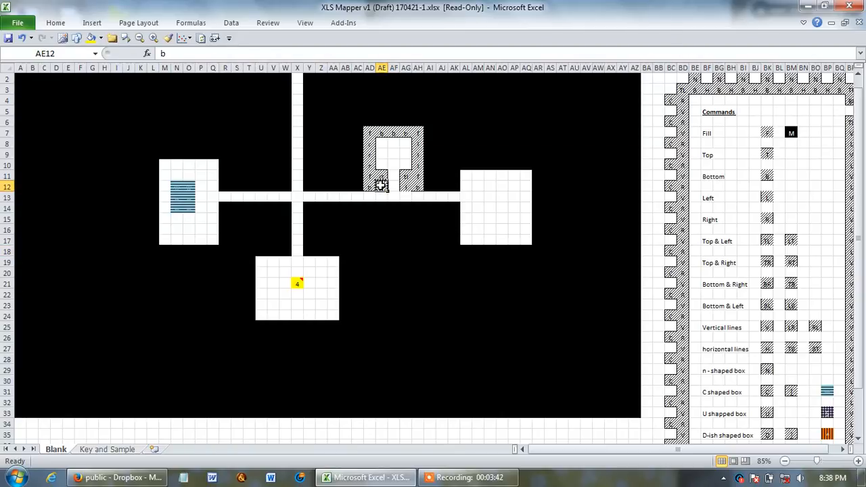
click(406, 284)
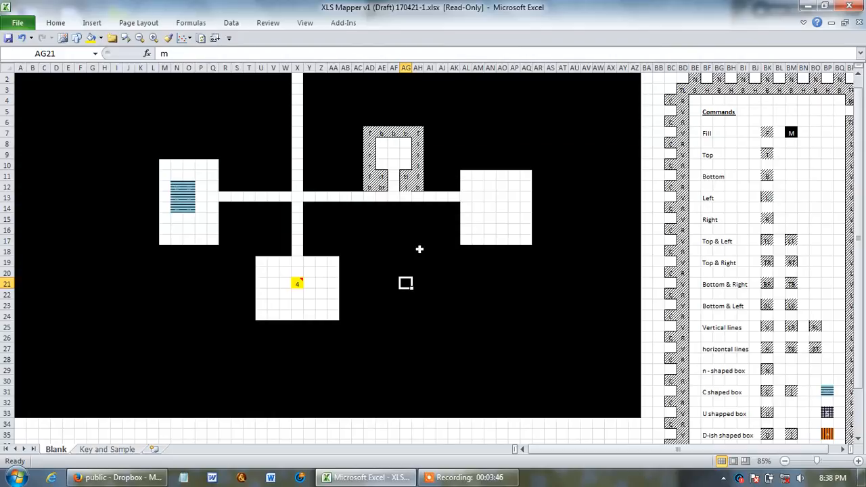
click(345, 272)
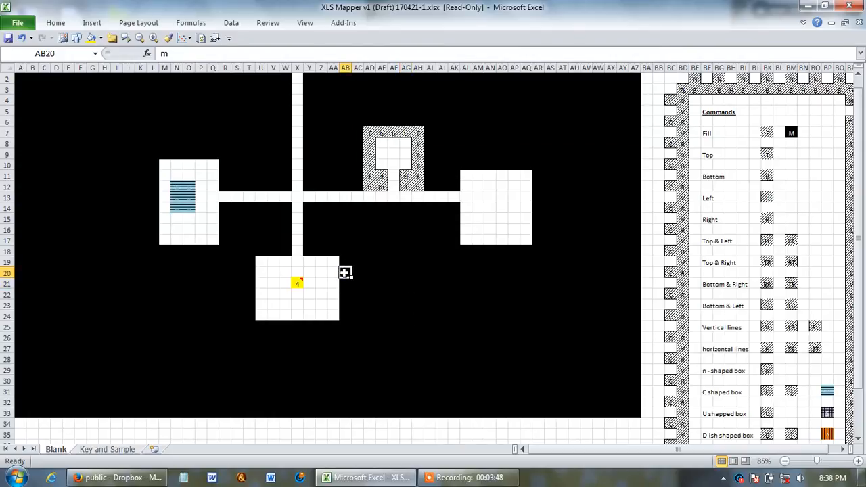
text(j)
key(Return)
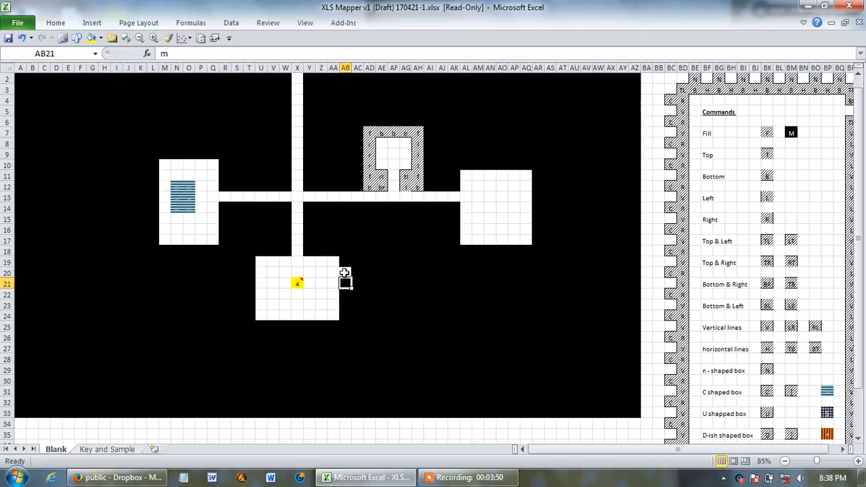
click(358, 348)
Enter the left-edge code l in AB20 beside the lower middle room and fill it down through AB24
click(347, 272)
text(l)
key(Return)
click(370, 338)
click(347, 272)
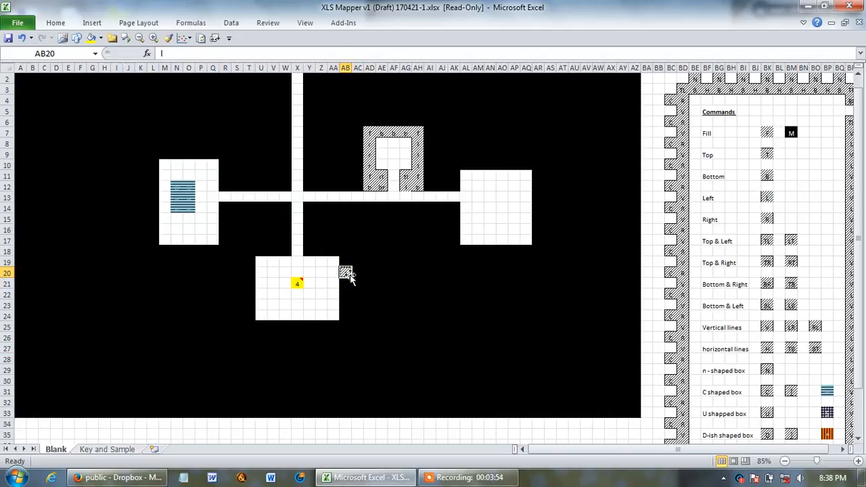
click(359, 312)
click(345, 273)
drag(351, 278, 357, 328)
click(345, 369)
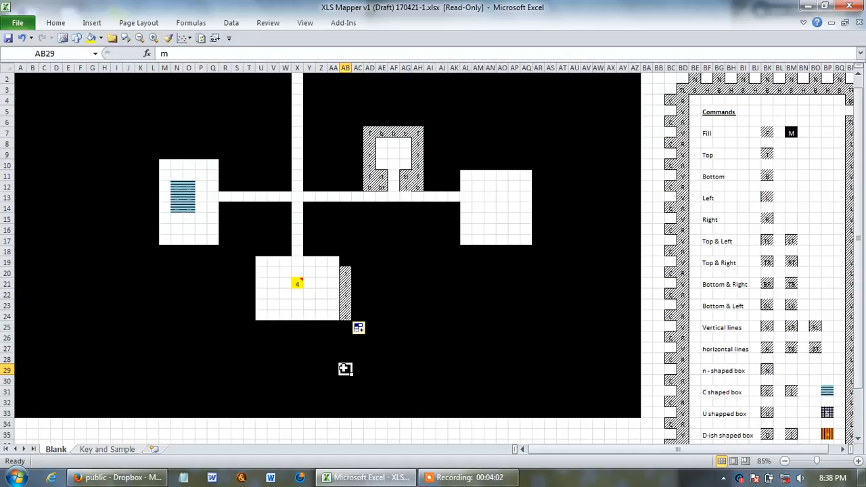
click(332, 359)
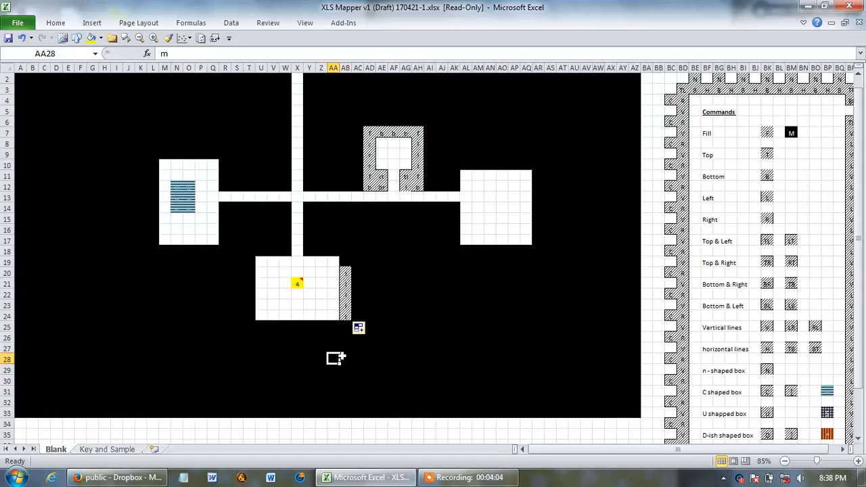
Extend the lower middle room's right wall upward with l in AB19 and the corner fill code f in AB18
mouse_move(858, 295)
mouse_down()
mouse_move(857, 329)
mouse_move(858, 304)
mouse_up()
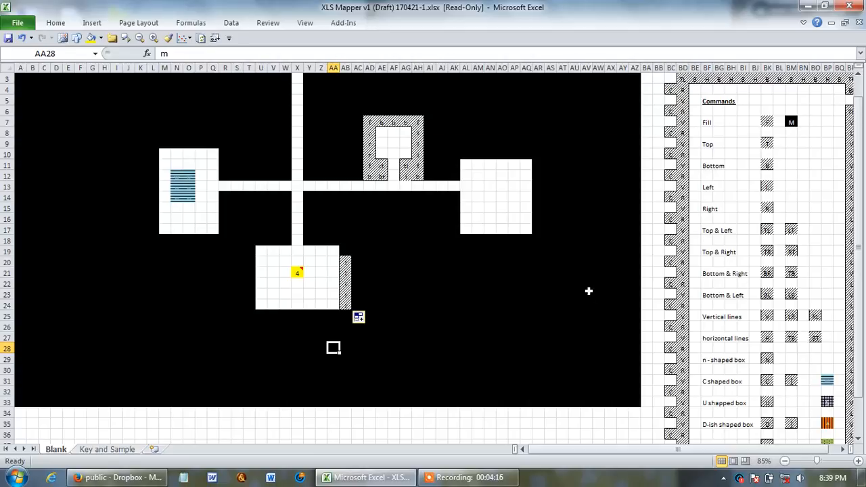
click(344, 251)
text(l)
key(Return)
click(346, 240)
text(f)
key(Left)
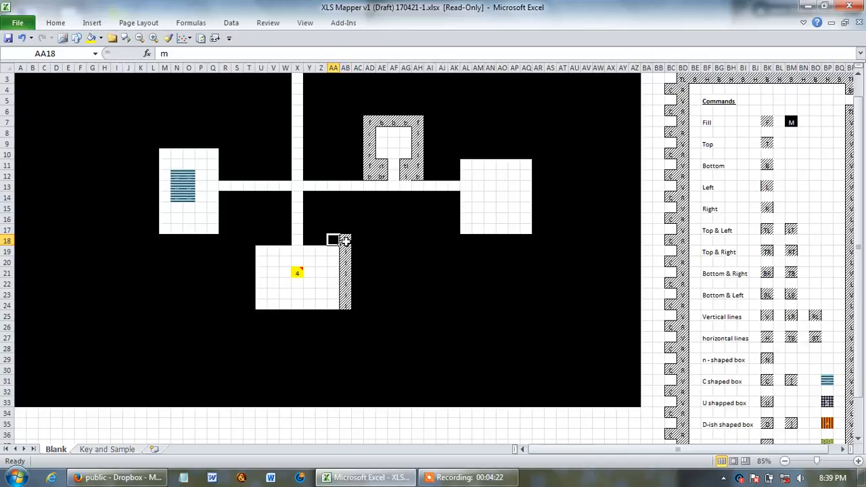
Draw double-line borders as doors at both ends of the left corridor, the lower middle room's entrance and the side corridor's mouth
click(285, 186)
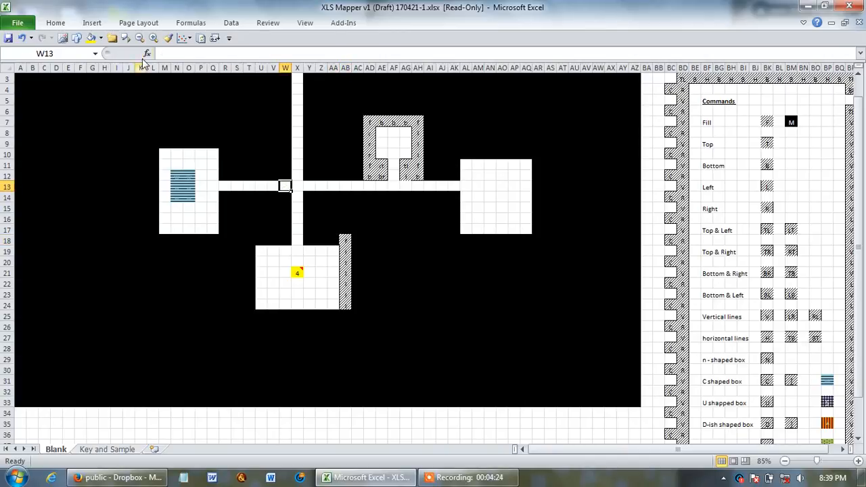
click(92, 22)
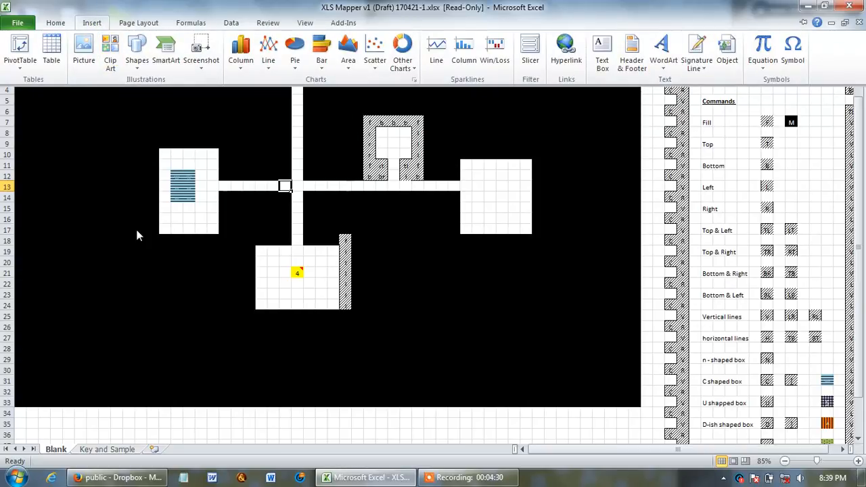
click(55, 22)
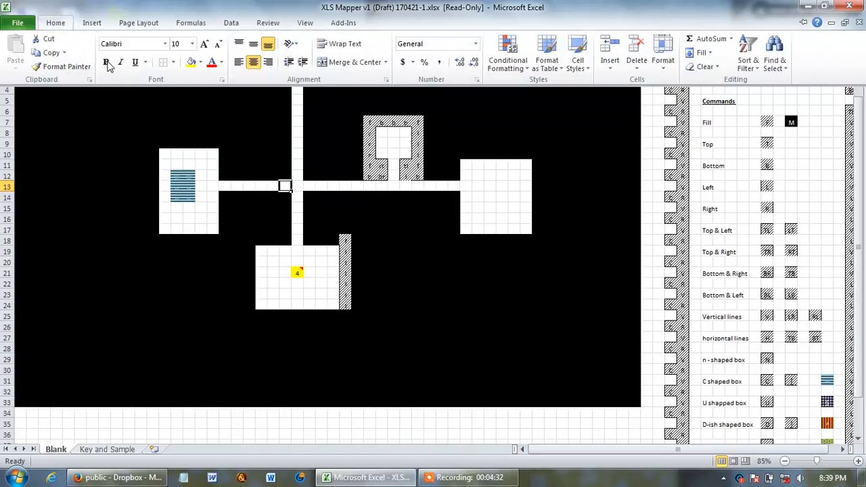
click(174, 62)
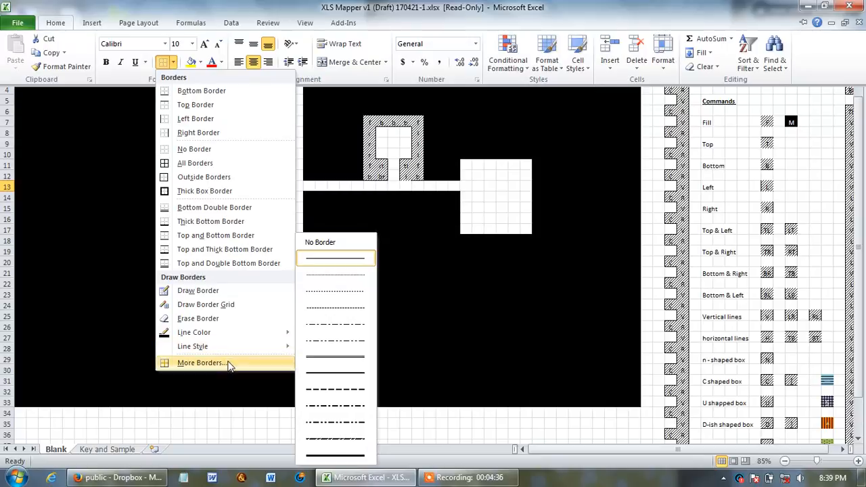
mouse_move(232, 348)
click(316, 360)
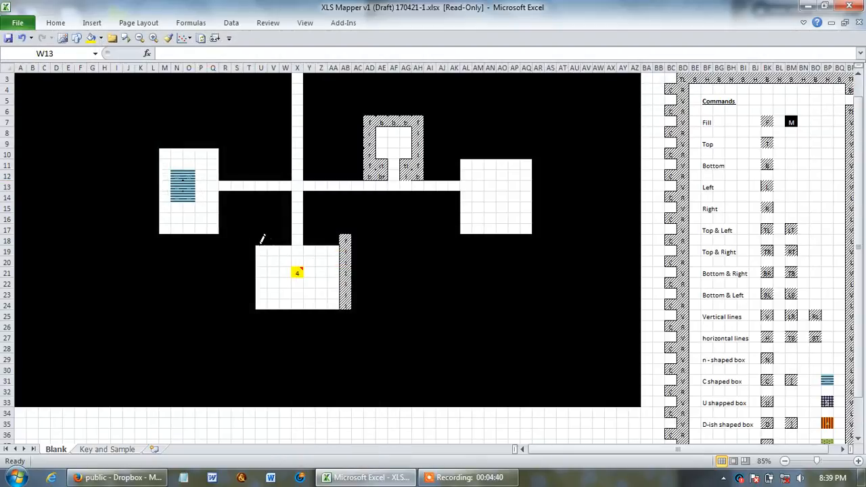
drag(292, 184, 292, 194)
click(219, 185)
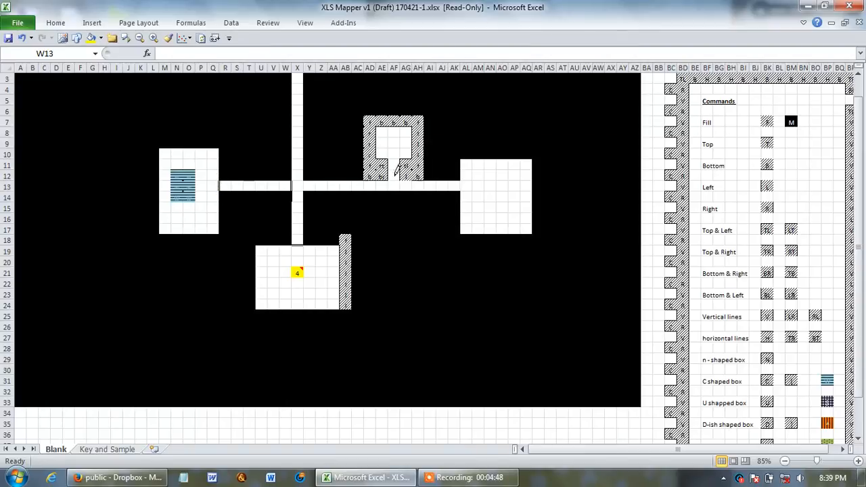
click(393, 180)
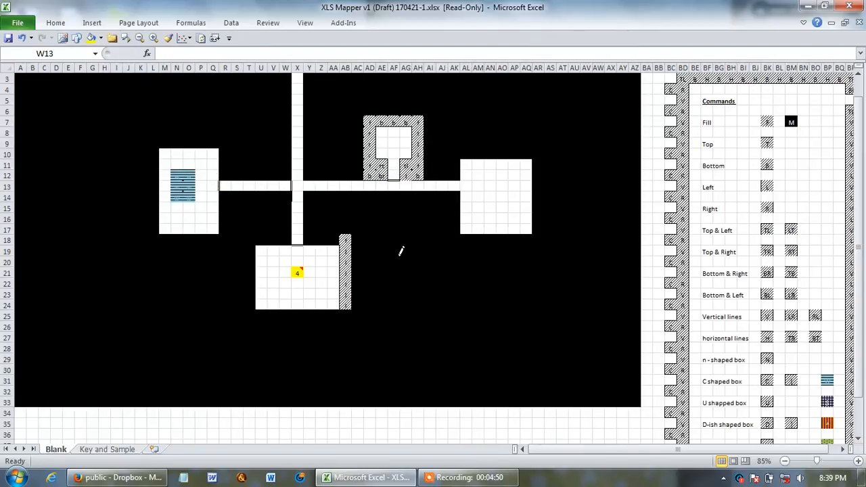